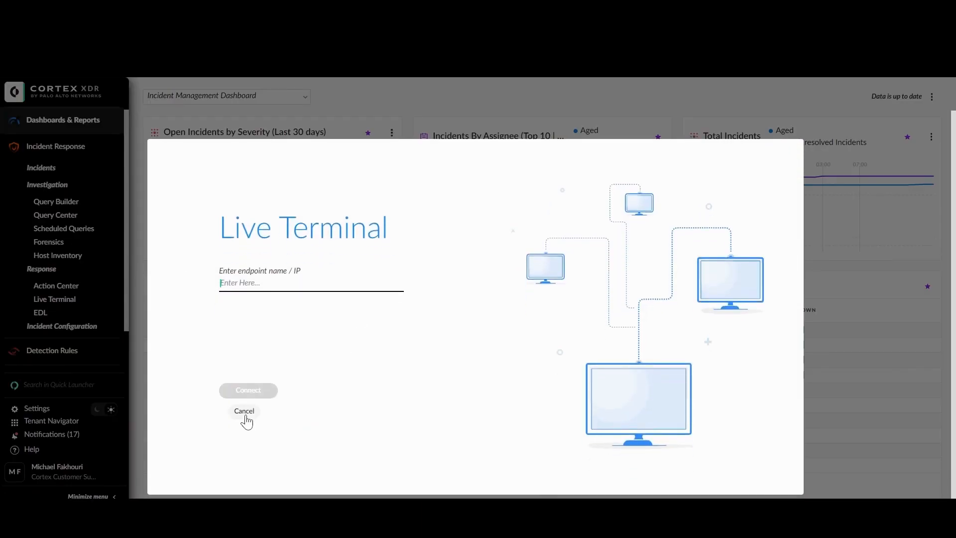
Cancel the Live Terminal connection prompt and open the list of all endpoints.
left_click(244, 411)
scroll(58, 296, "down", 1)
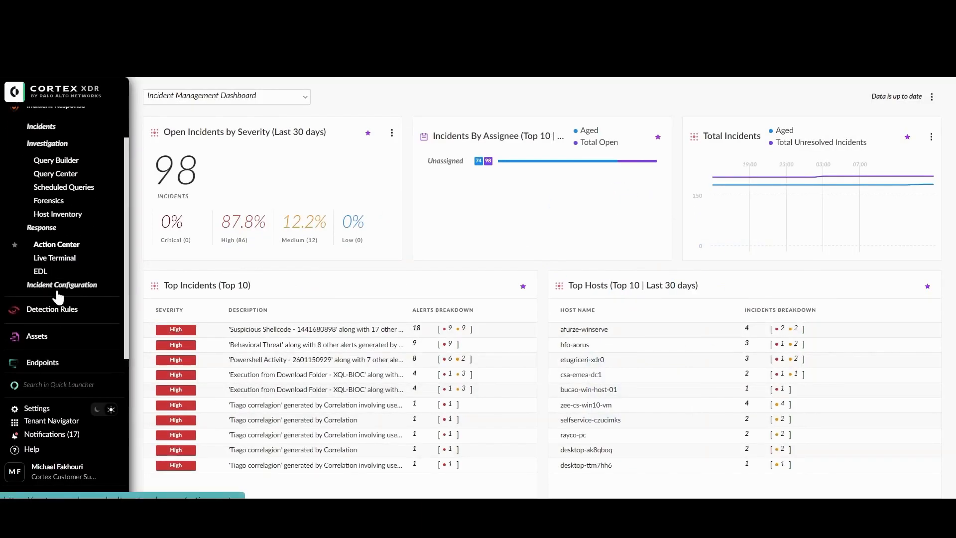
left_click(56, 354)
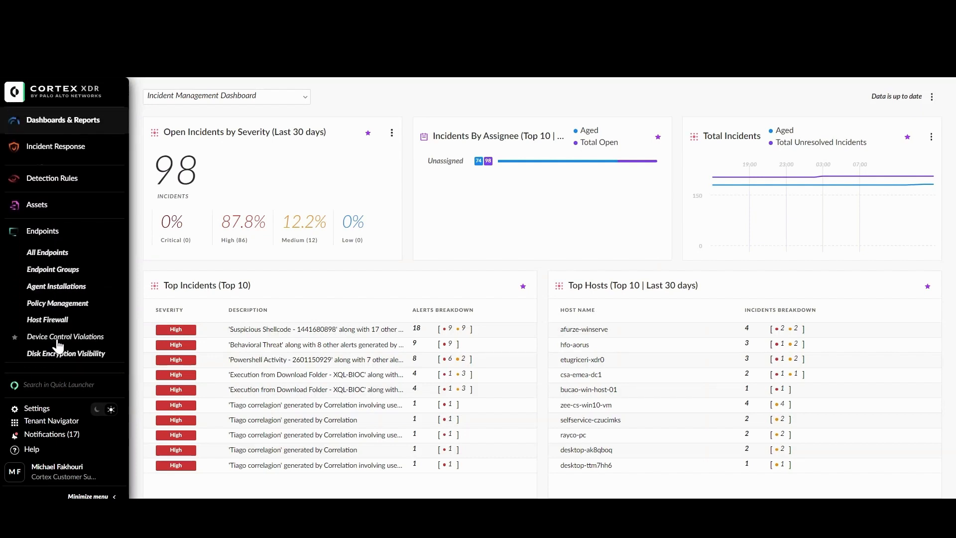
left_click(51, 251)
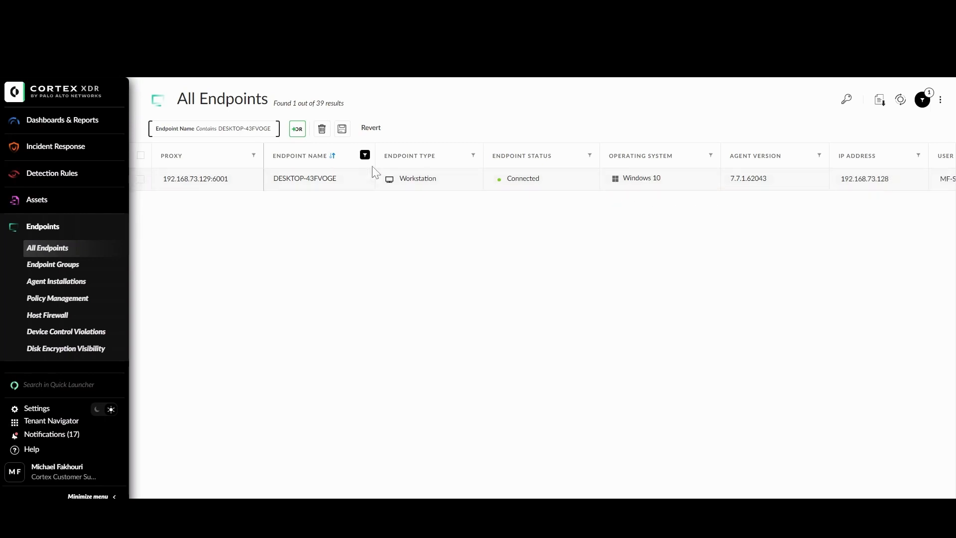
Initiate a Live Terminal session on the endpoint DESKTOP-43FVOGE from its security operations.
right_click(331, 189)
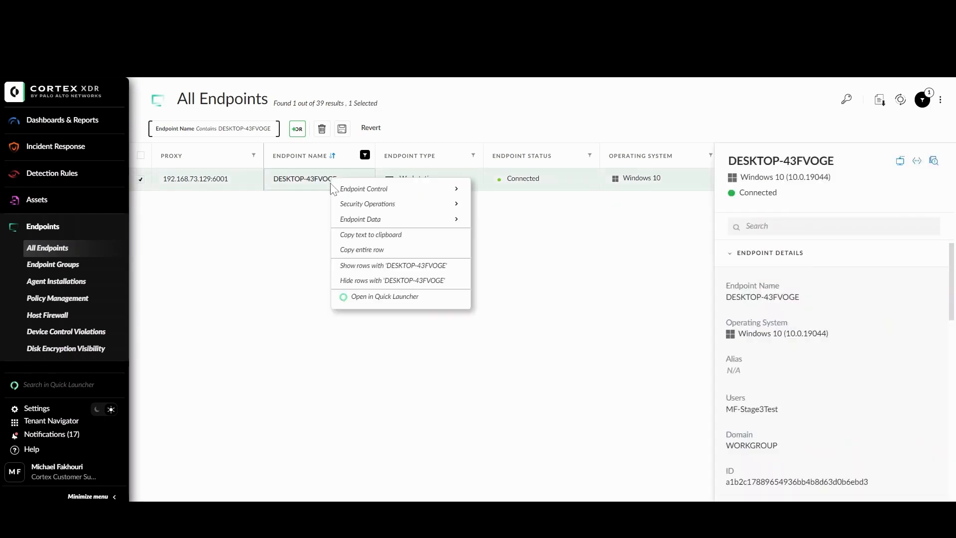
mouse_move(358, 207)
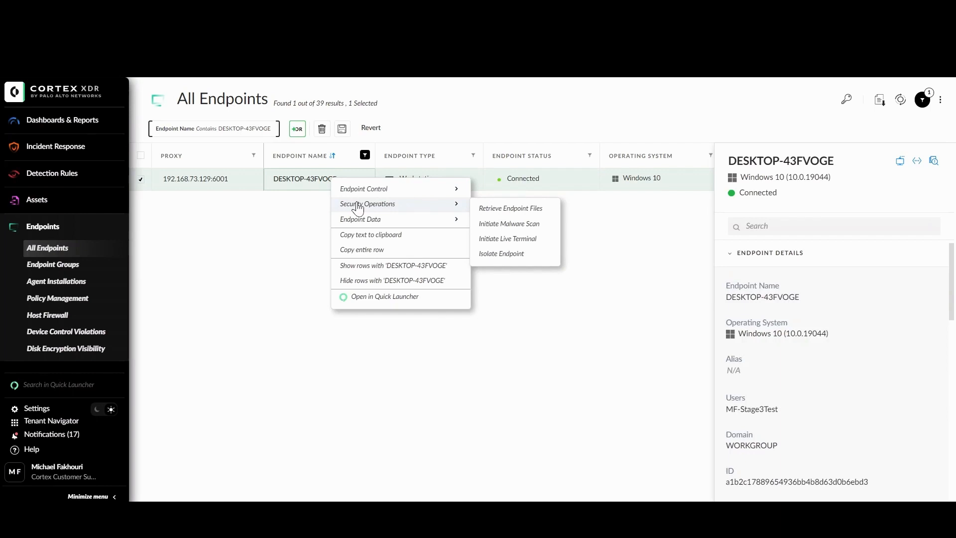
left_click(508, 239)
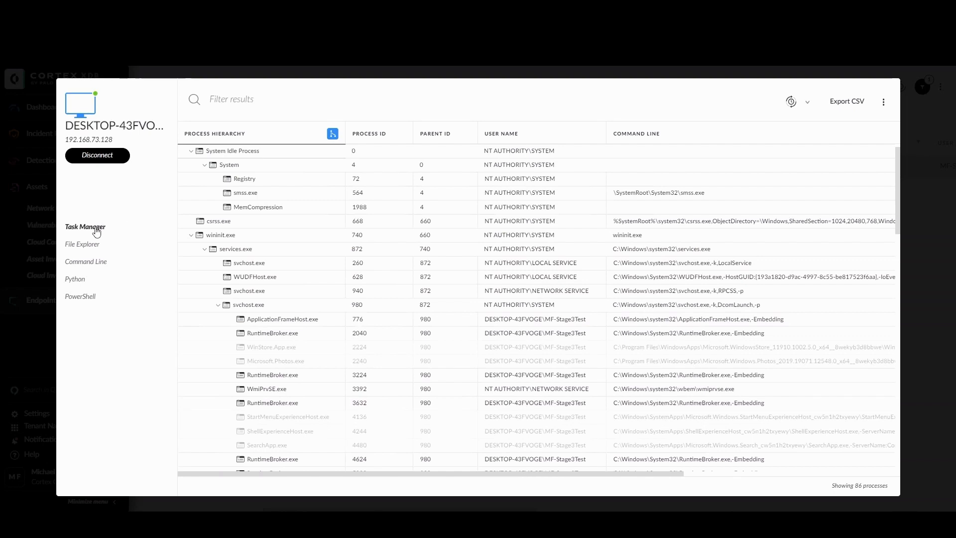
Examine the Task Manager's process columns, auto-refresh option, and row and column display settings.
left_click(82, 247)
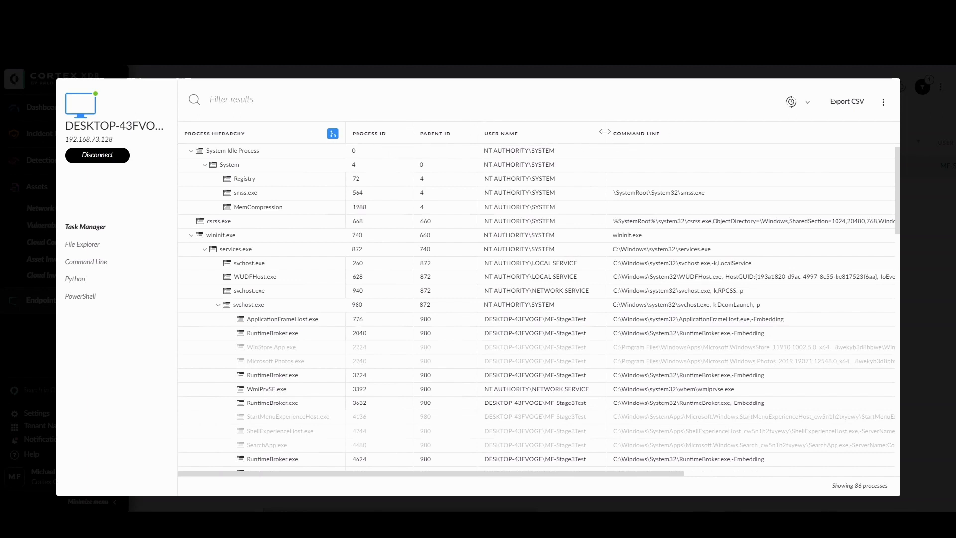
scroll(619, 169, "right", 5)
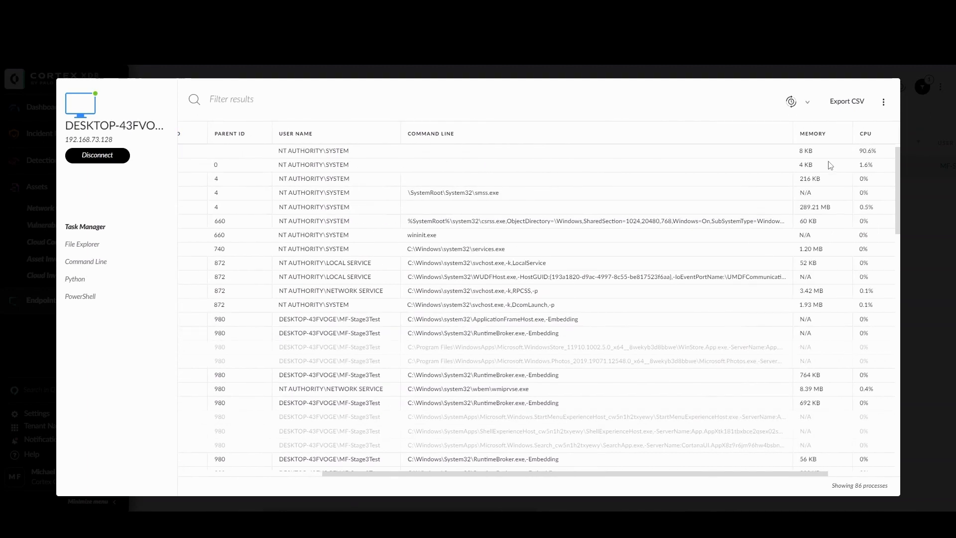
left_click(808, 102)
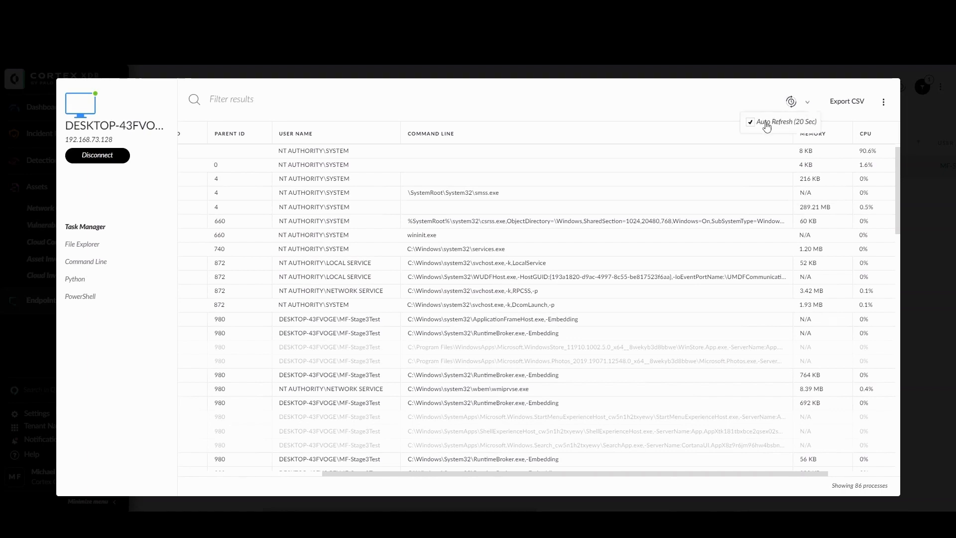
left_click(813, 108)
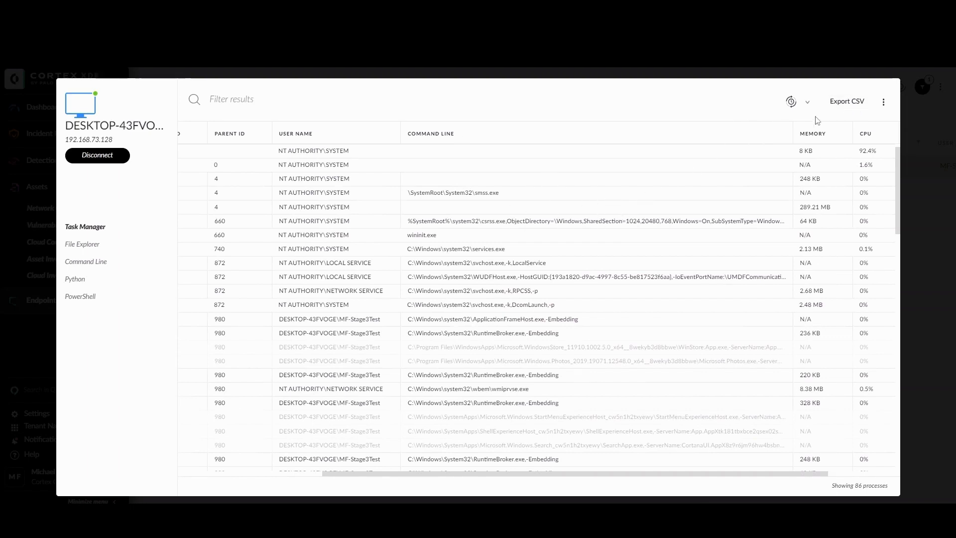
left_click(882, 103)
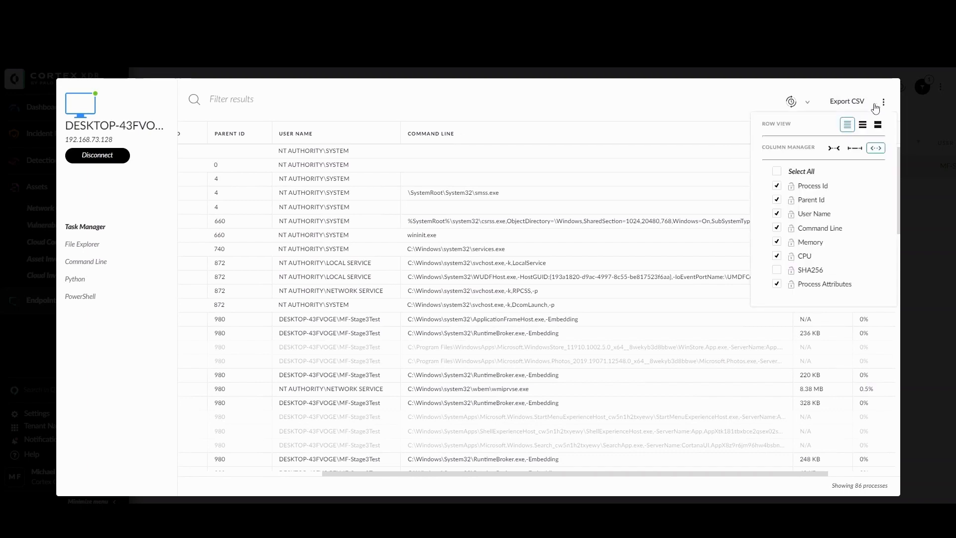
left_click(654, 170)
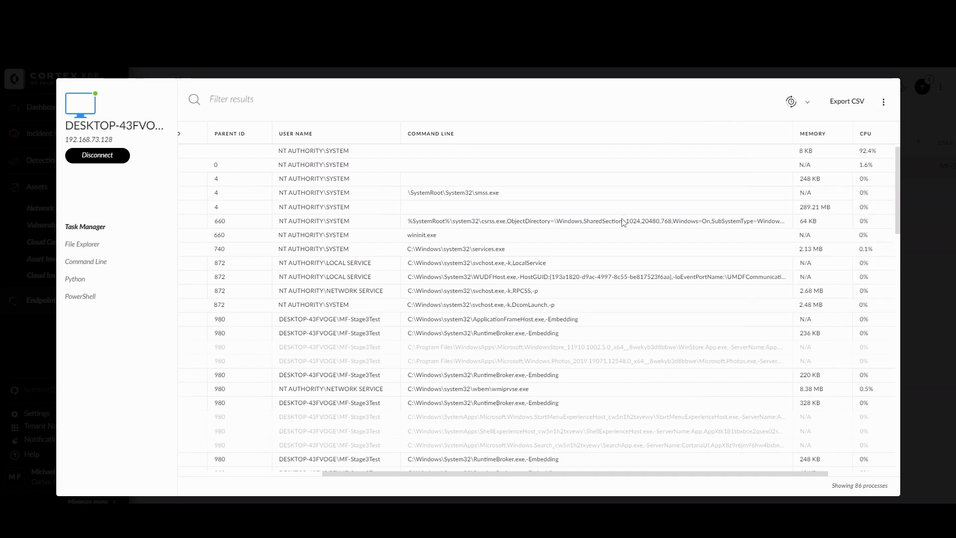
scroll(623, 221, "left", 10)
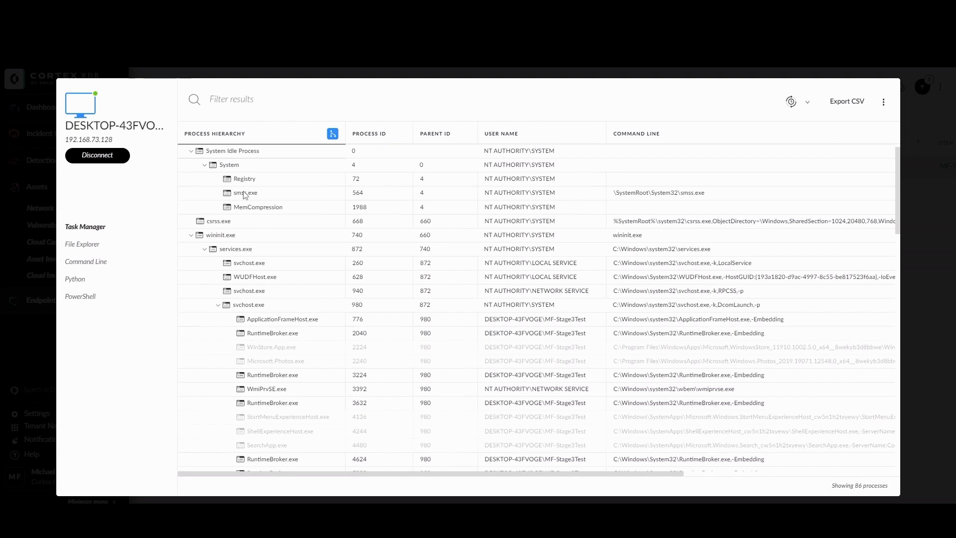
Examine the actions available for the smss.exe process, including the severity choices for adding its SHA256 as an IOC.
right_click(245, 195)
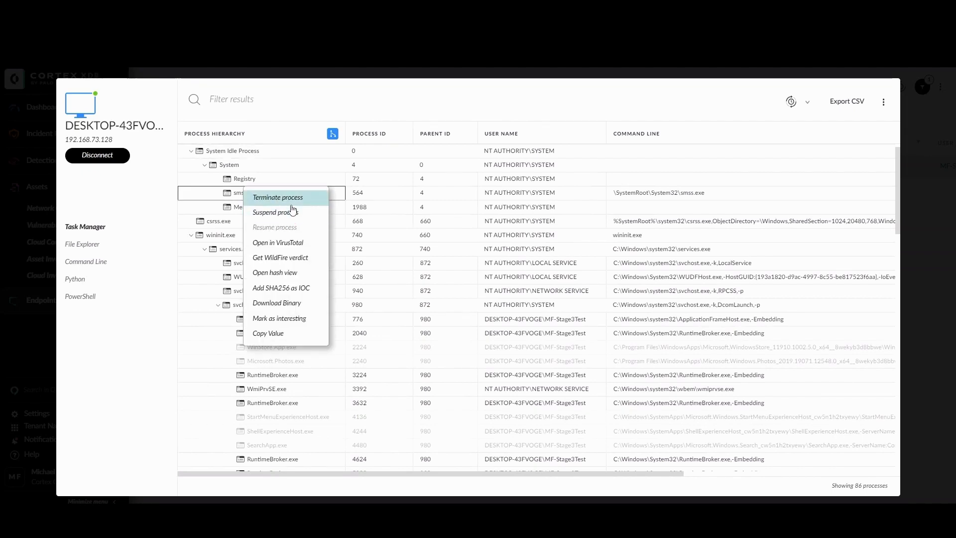
left_click(291, 198)
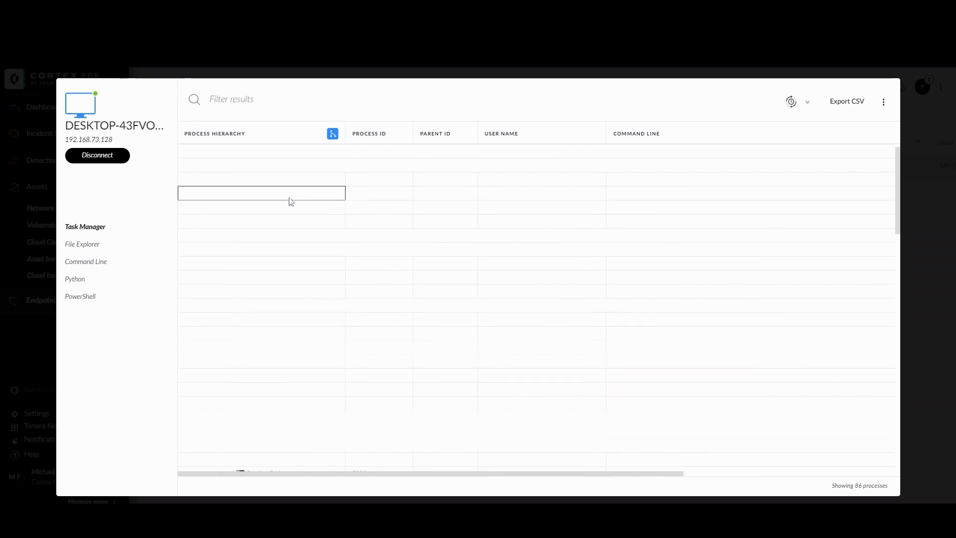
right_click(244, 195)
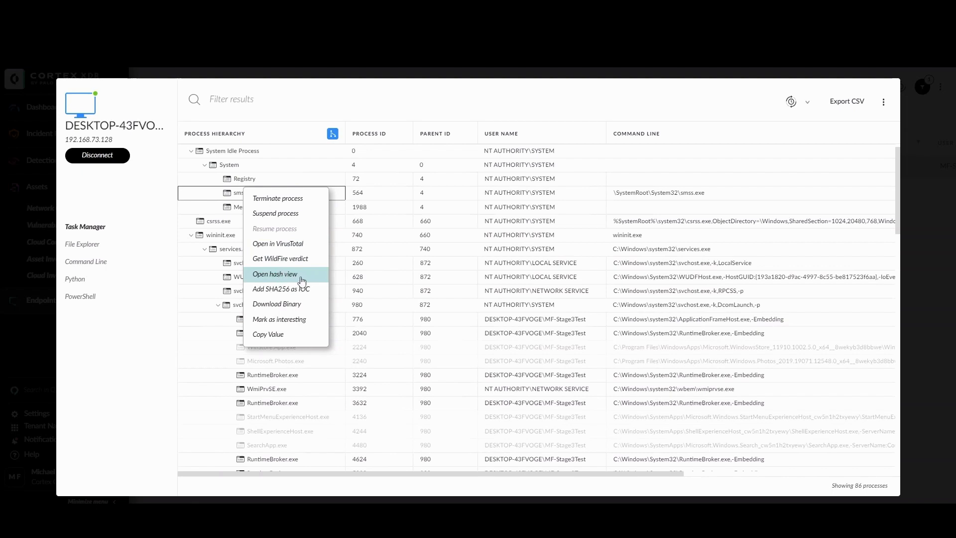
mouse_move(302, 292)
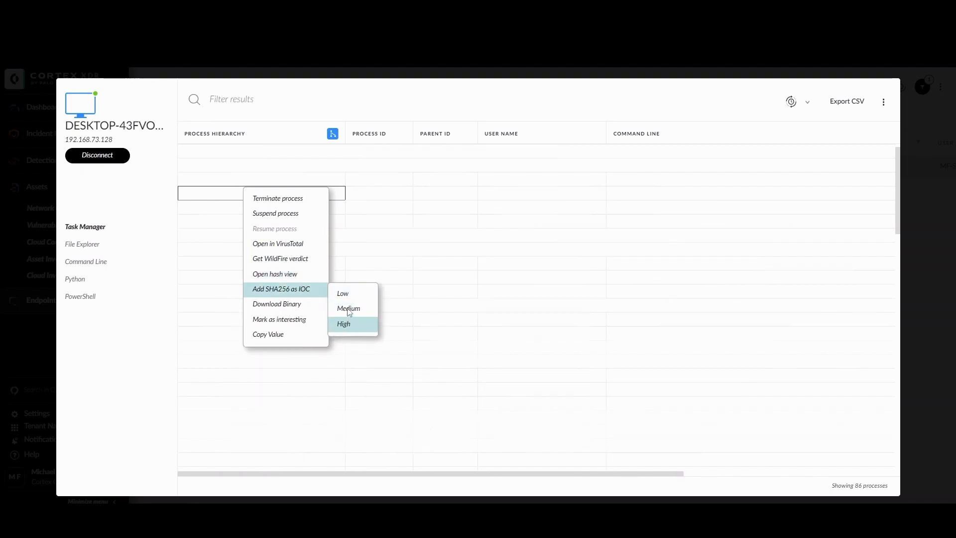
right_click(254, 192)
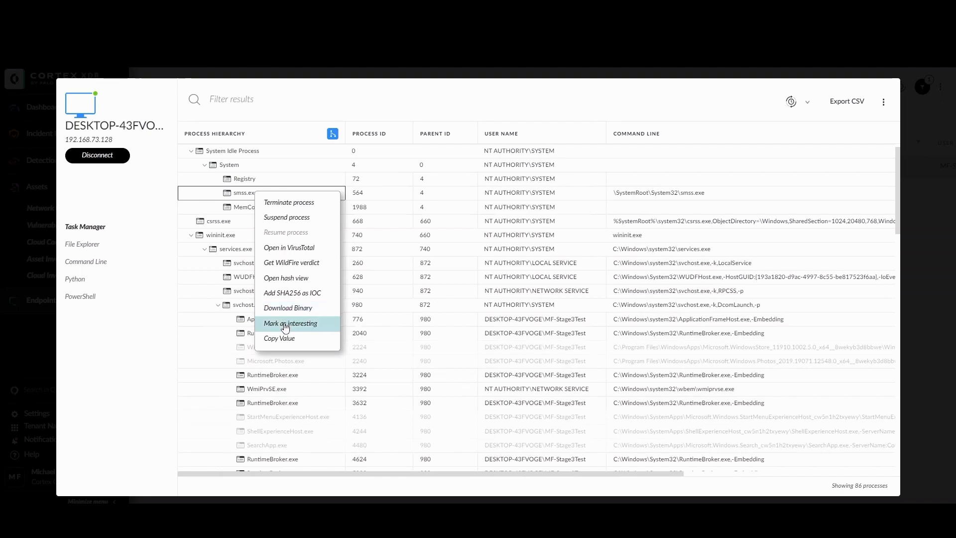
left_click(151, 191)
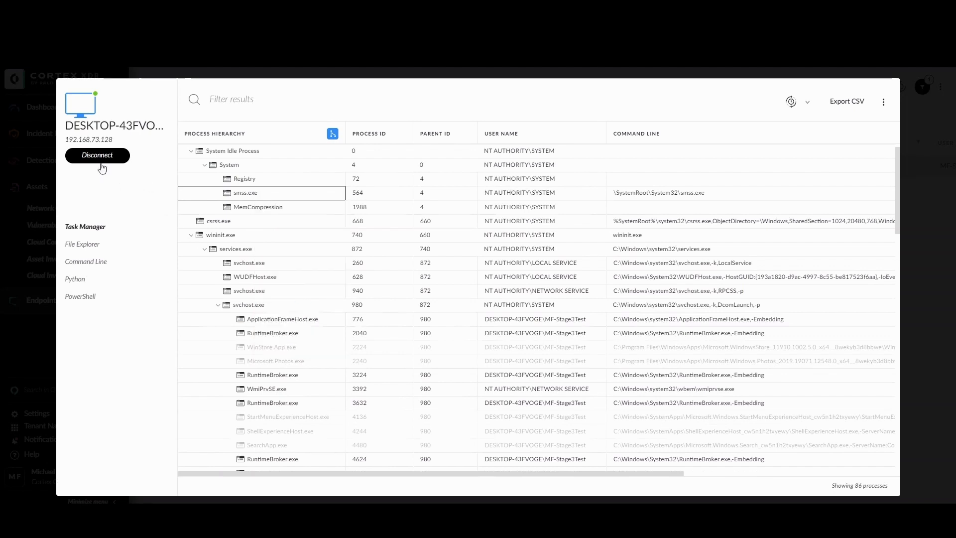
right_click(252, 194)
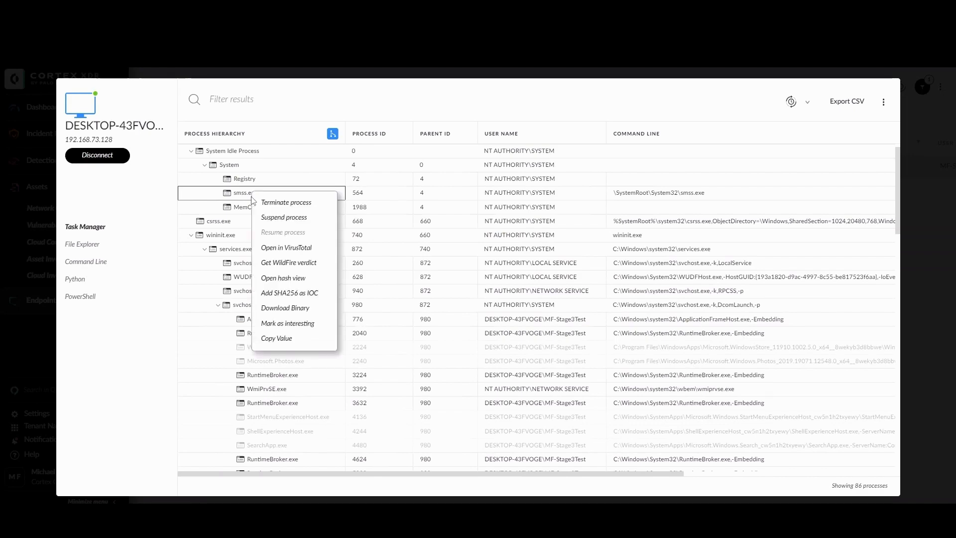
left_click(275, 338)
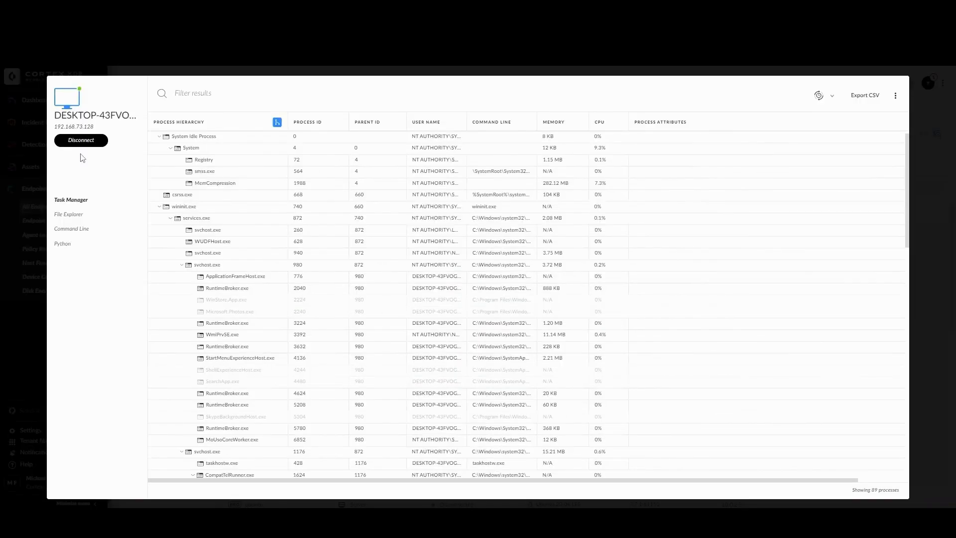
Browse to the endpoint's C: drive in File Explorer and check the table's display options.
left_click(71, 215)
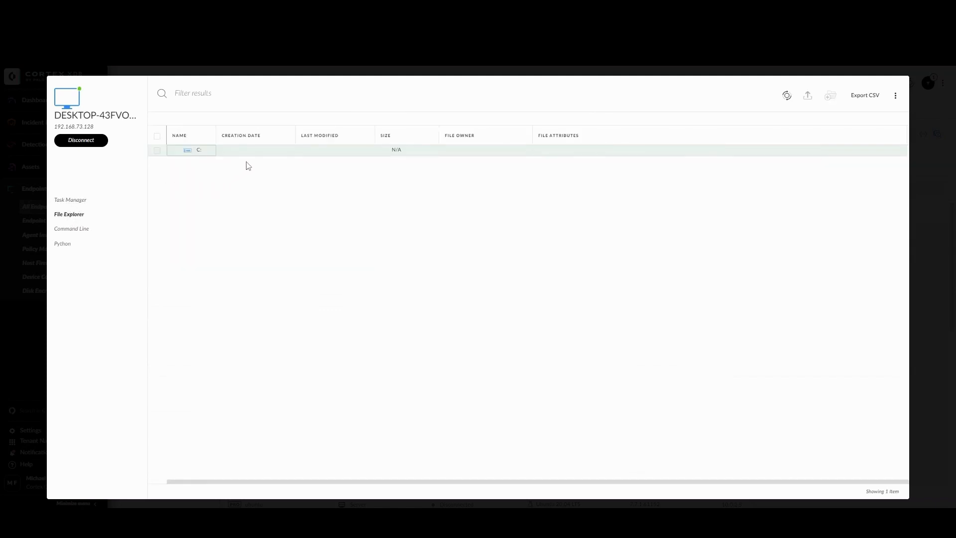
double_click(216, 153)
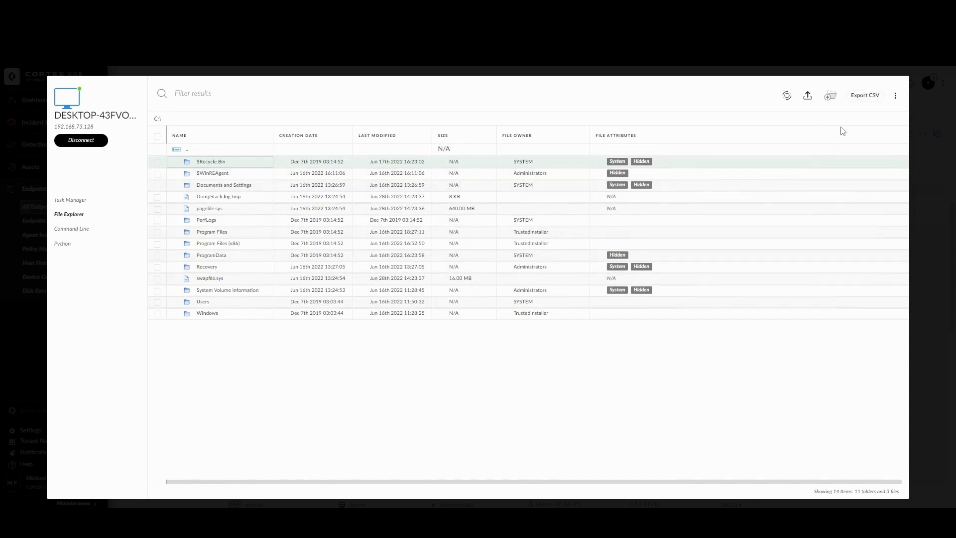
left_click(896, 97)
Examine the actions available for the swapfile.sys file and the Program Files (x86) folder.
right_click(218, 281)
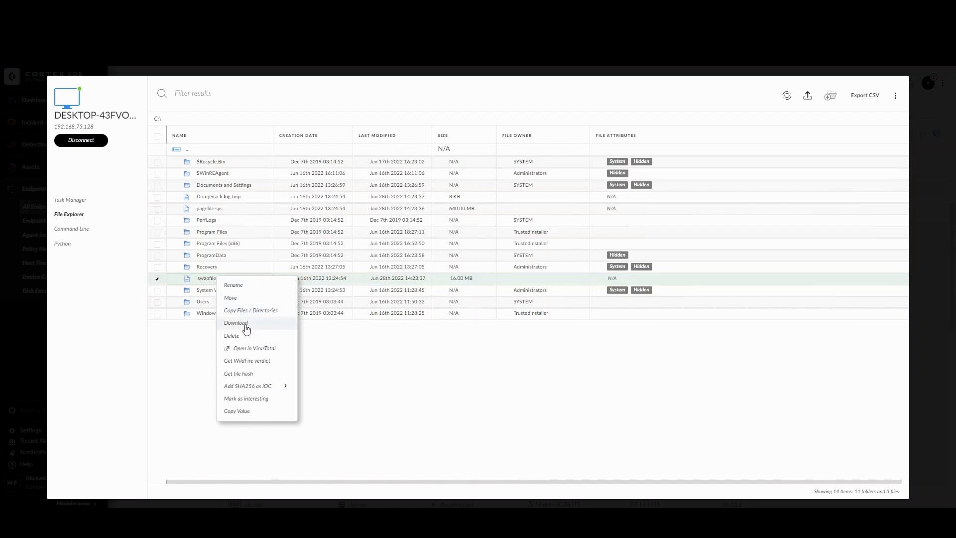
left_click(339, 343)
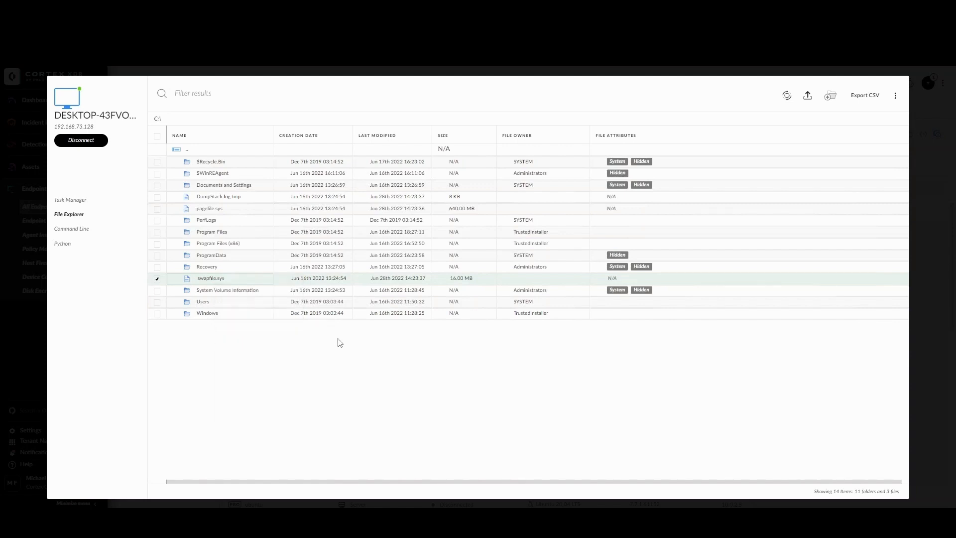
right_click(202, 242)
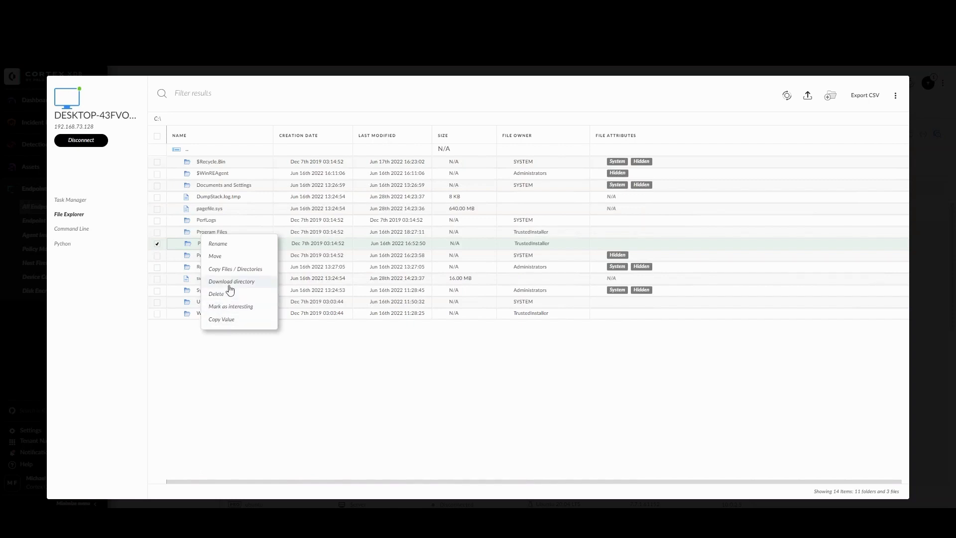
left_click(305, 333)
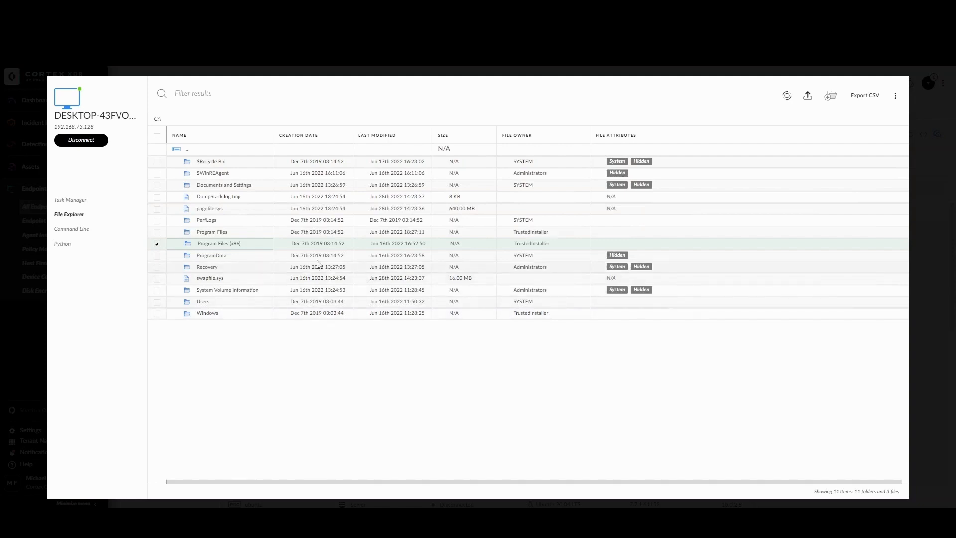
Go to the C:\Users\MF-Stage3Test\Desktop folder by entering its path.
left_click(210, 118)
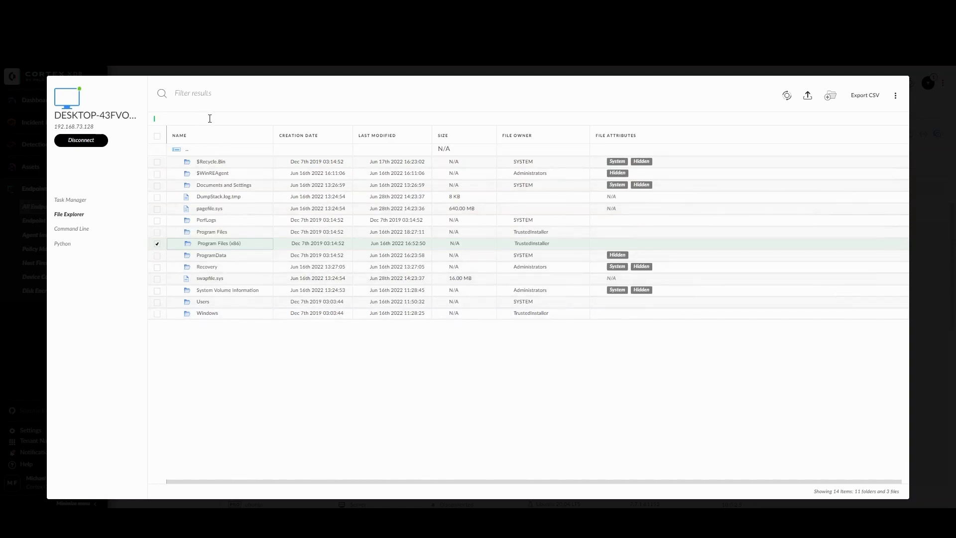
type("C:\\Users\\MF-Stage3Test\\Desktop")
key("Return")
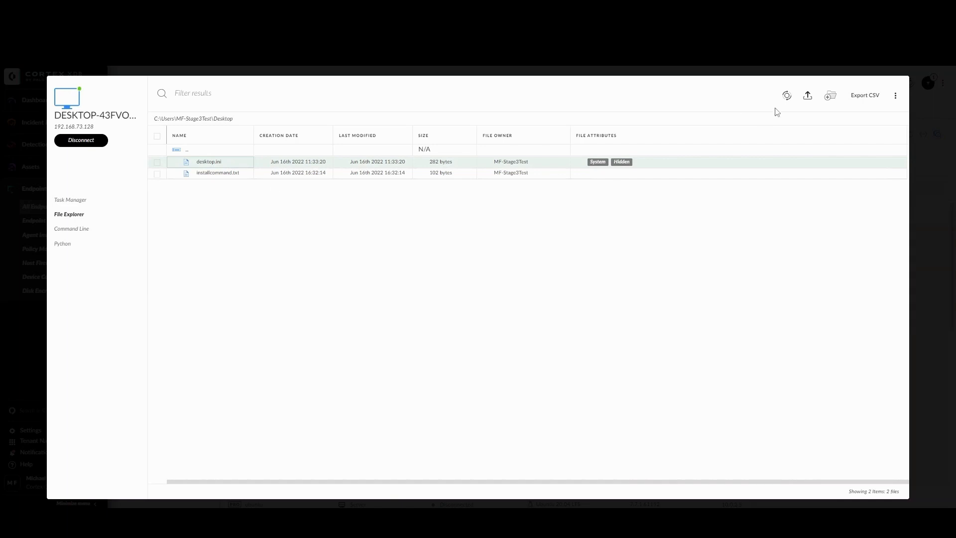
Create a new directory named madebyFileExplorer in the Desktop folder.
left_click(829, 106)
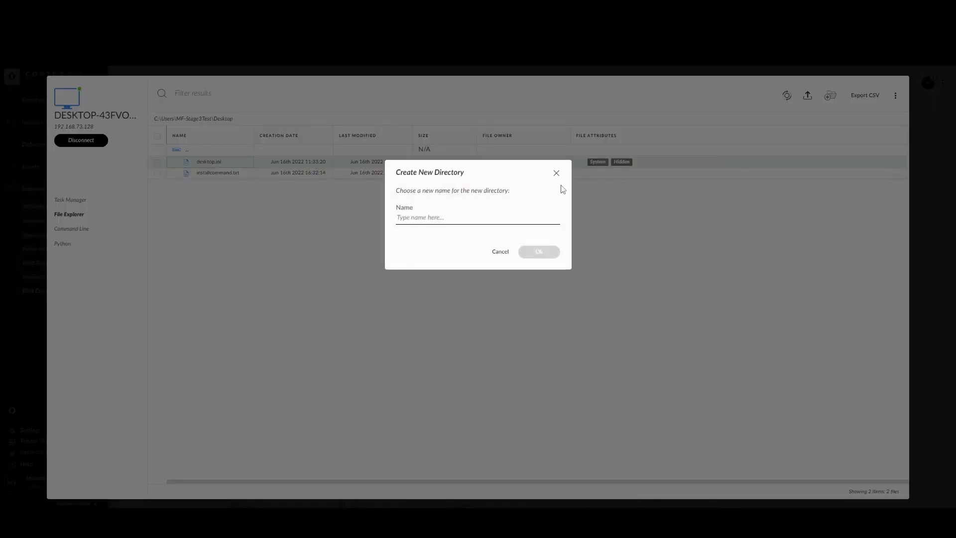
type("made")
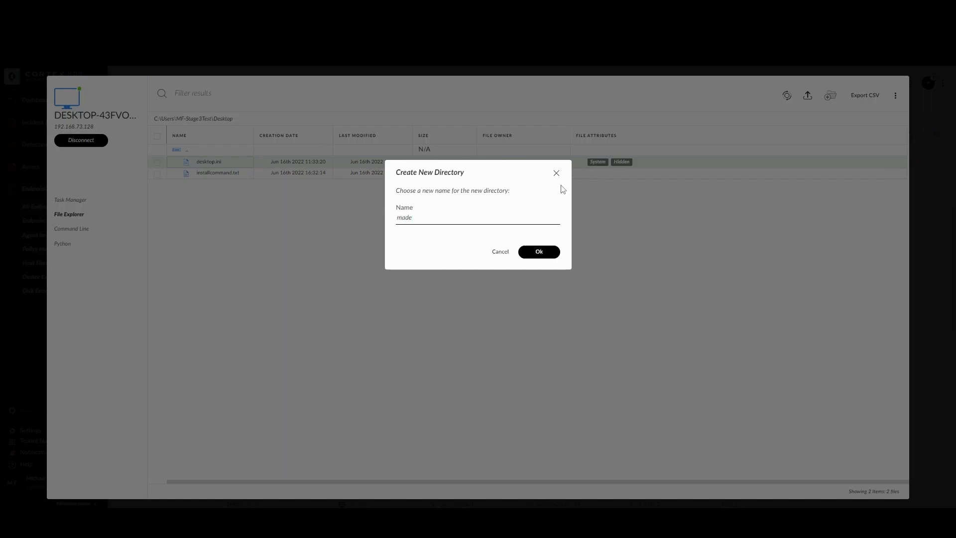
type("byFileExplorer")
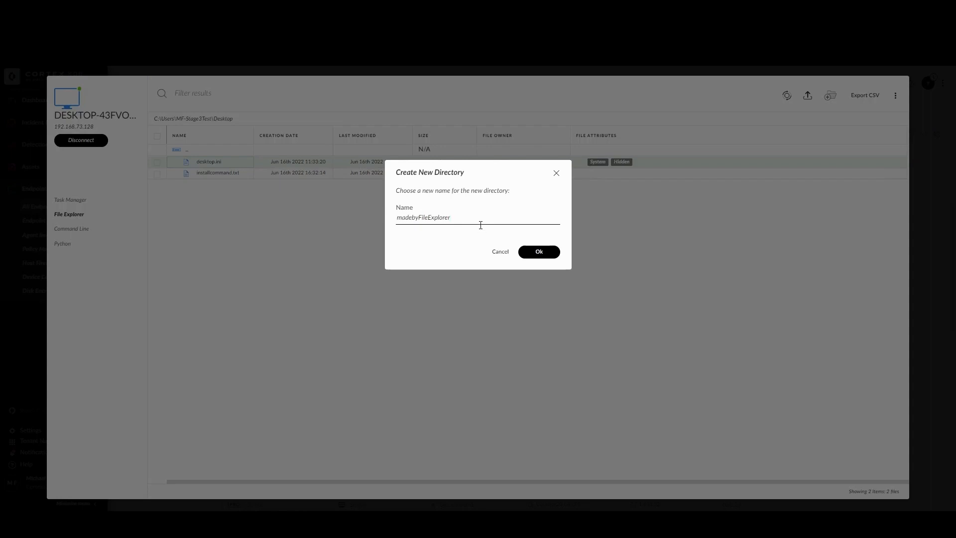
left_click(540, 253)
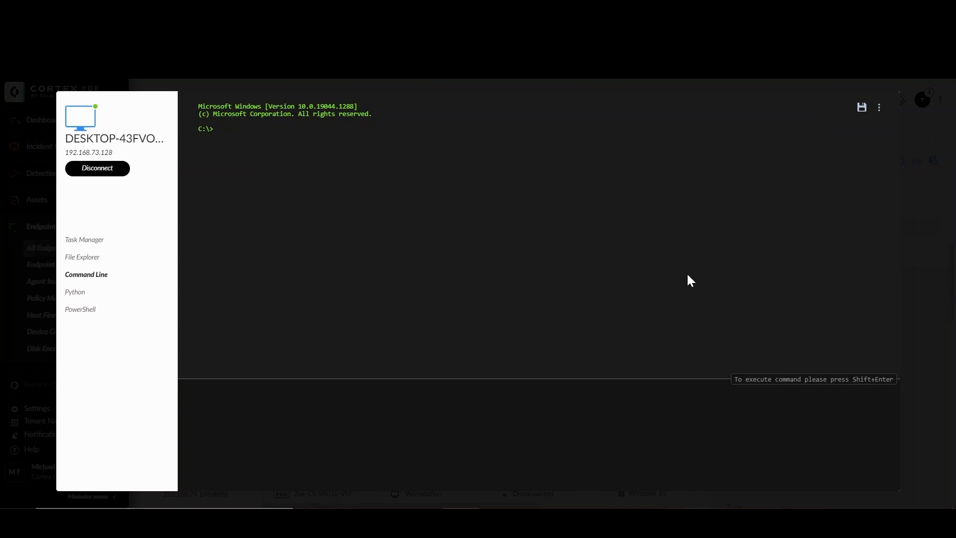
Run the command "echo hello" in the endpoint's command line.
type("echo hello")
key("shift+Return")
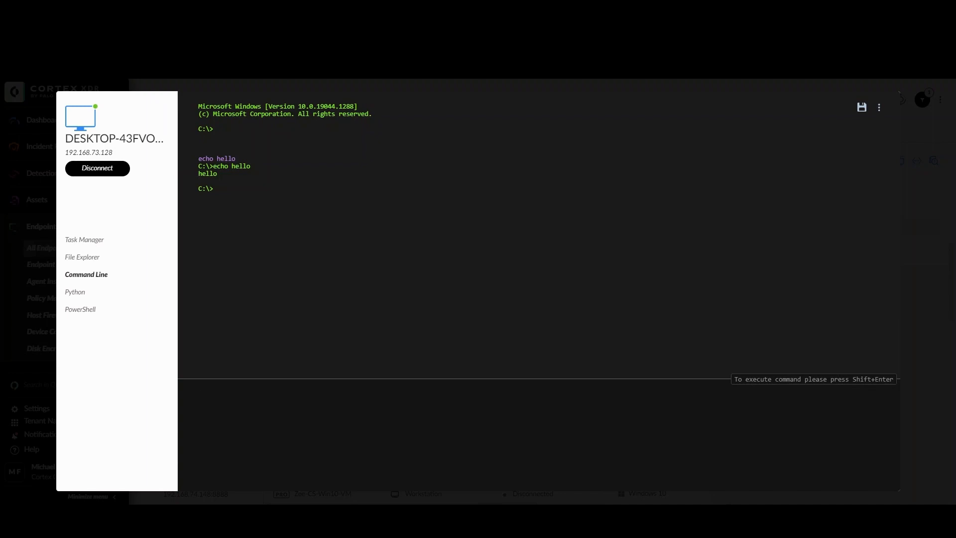
Run "cd C:\Users\MF-Stage3Test\Desktop && mkdir madebyCLI" in the endpoint's command line to create a folder on the Desktop.
type("cd")
type("C:\\Users\\MF-Stage3Test\\Desktop")
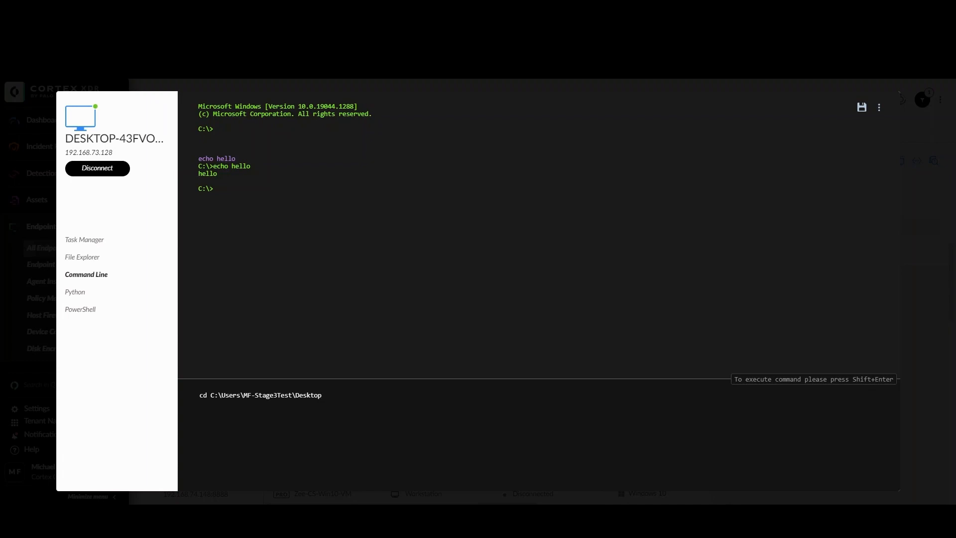
type("&& mkdir madebyC")
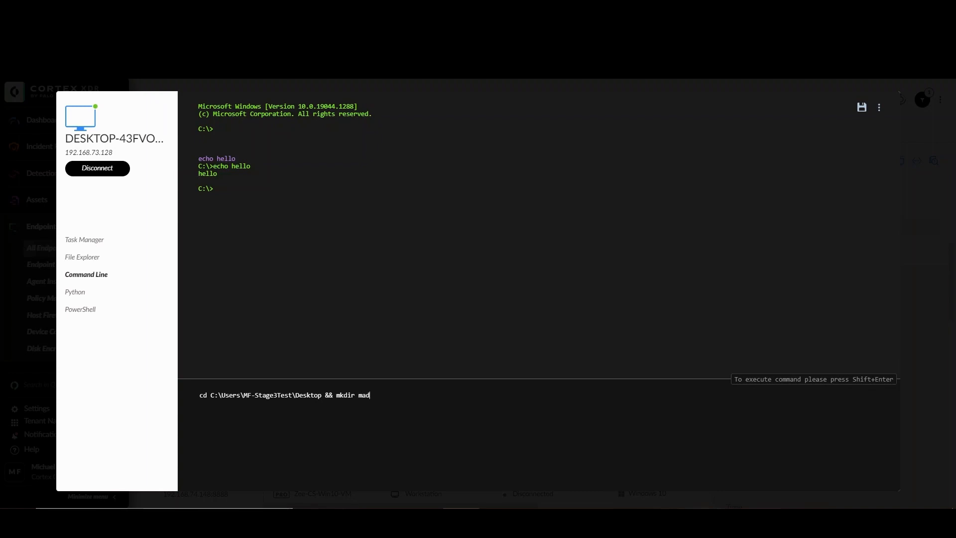
type("LI")
key("shift+Return")
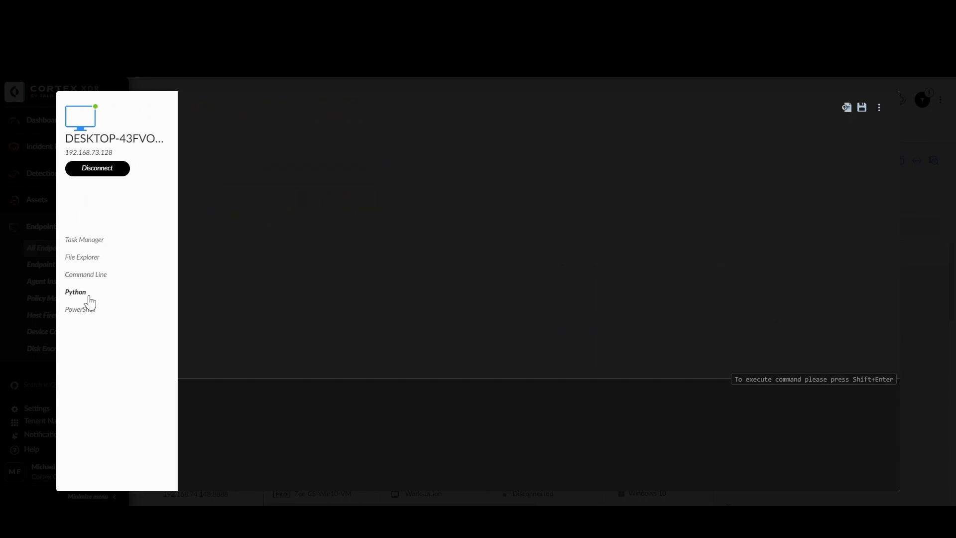
View the endpoint's PowerShell console, return to its Python console and run print(1+3).
left_click(82, 311)
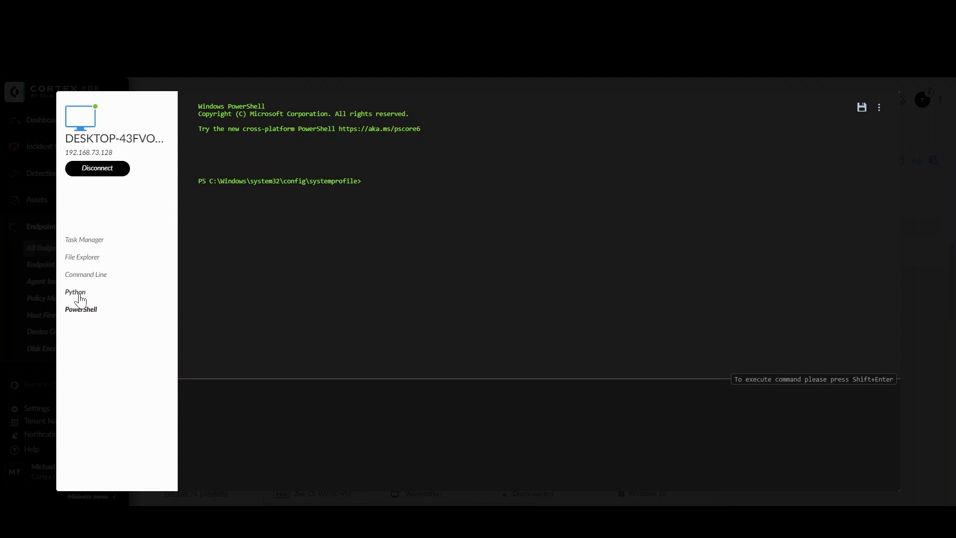
left_click(79, 297)
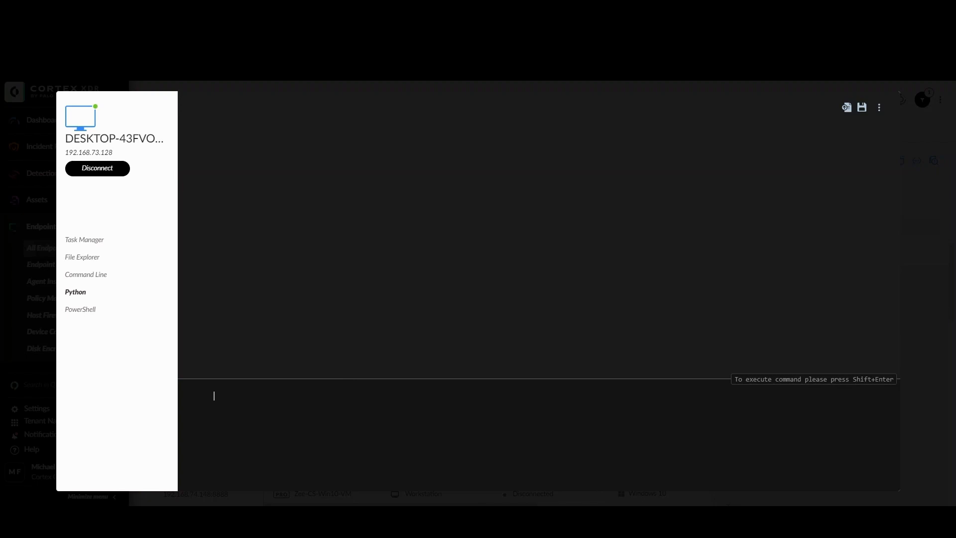
type("print(1)+3")
key("shift+Return")
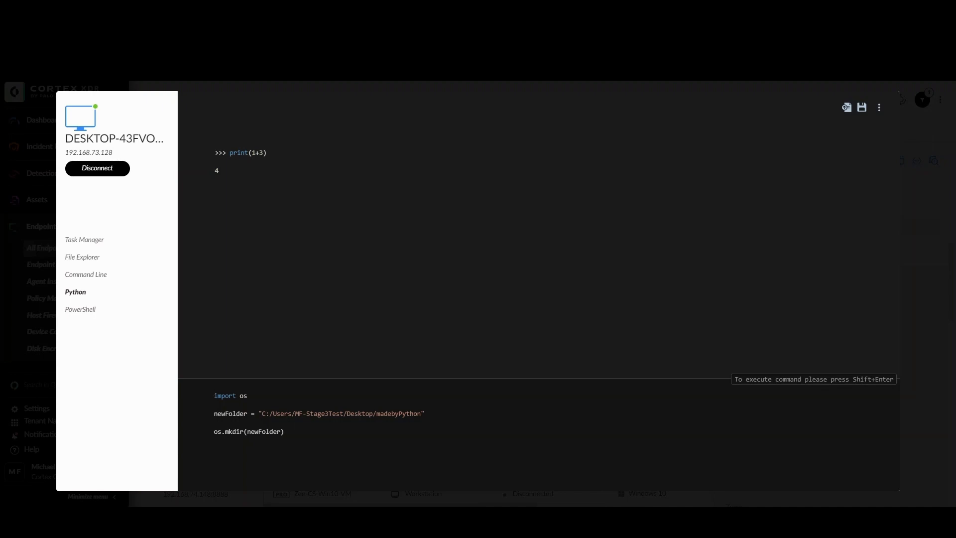
Run a Python script that imports os, sets newFolder to "C:/Users/MF-Stage3Test/Desktop/madebyPython" and creates it with os.mkdir(newFolder).
left_click_drag(377, 413, 421, 413)
left_click(214, 404)
key("shift+Return")
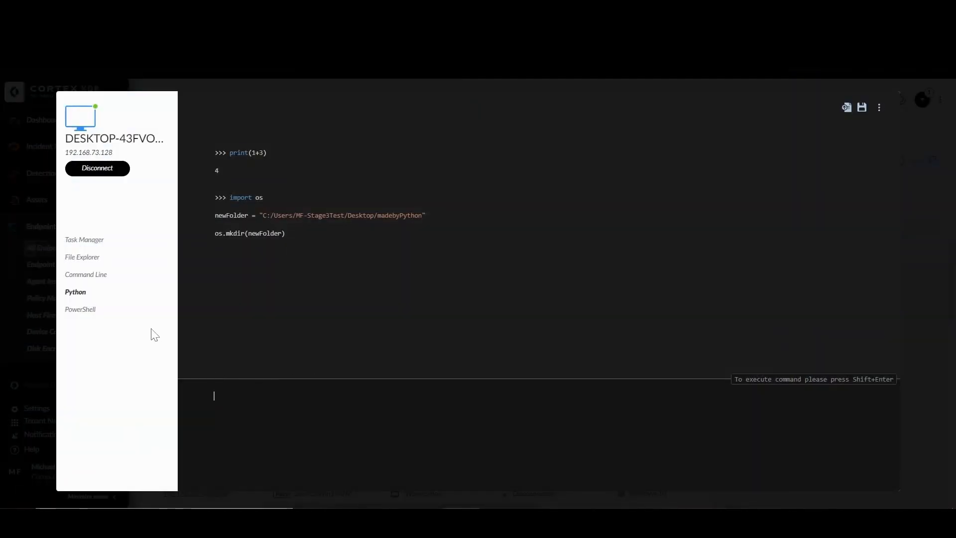
Disconnect the Live Terminal session, save its session report and open the downloaded remote terminal log.
left_click(97, 169)
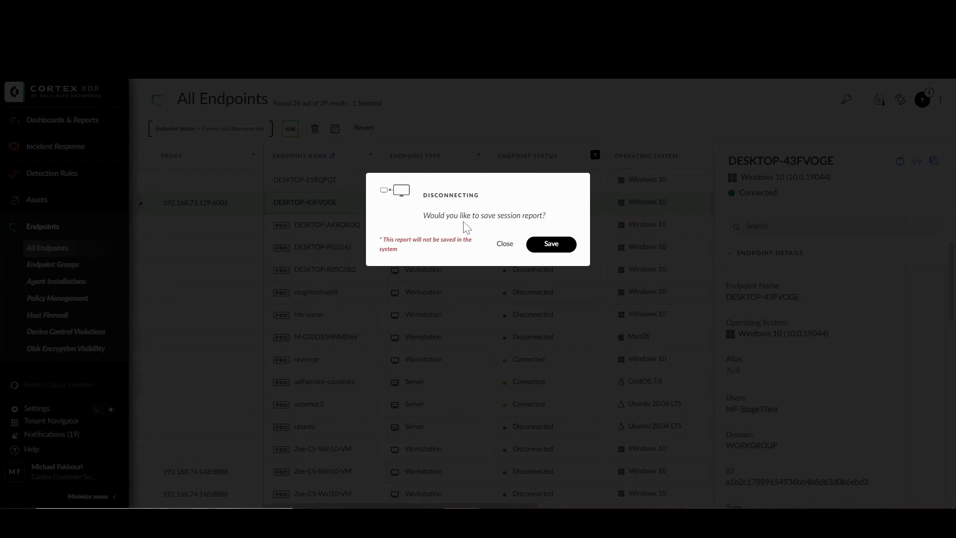
left_click(552, 243)
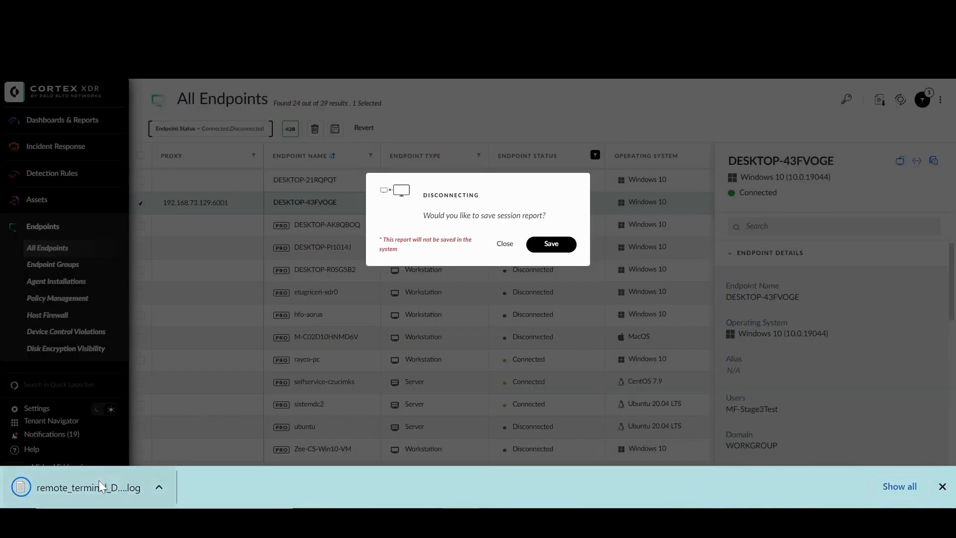
left_click(98, 481)
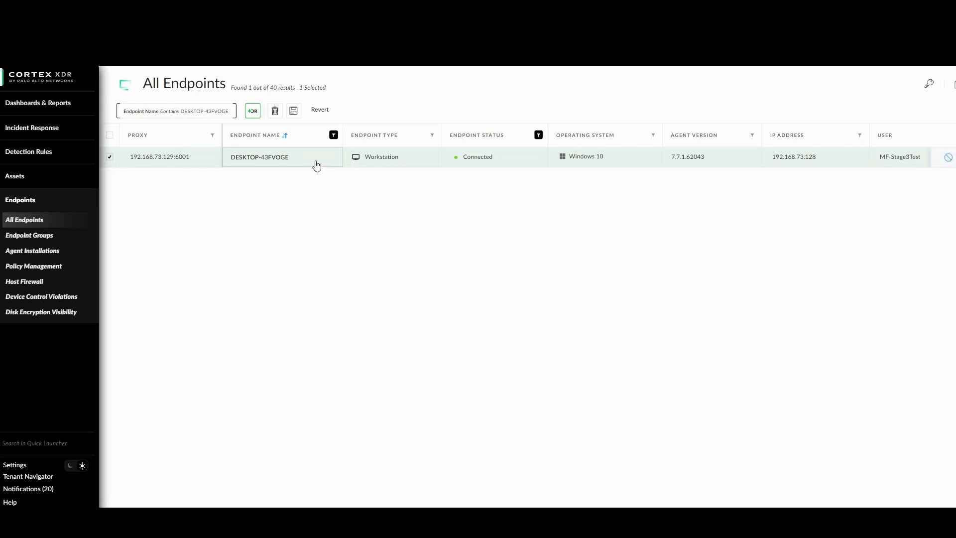
Open the Disable Capabilities settings under Endpoint Control for the DESKTOP-43FVOGE endpoint.
left_click(314, 162)
right_click(317, 164)
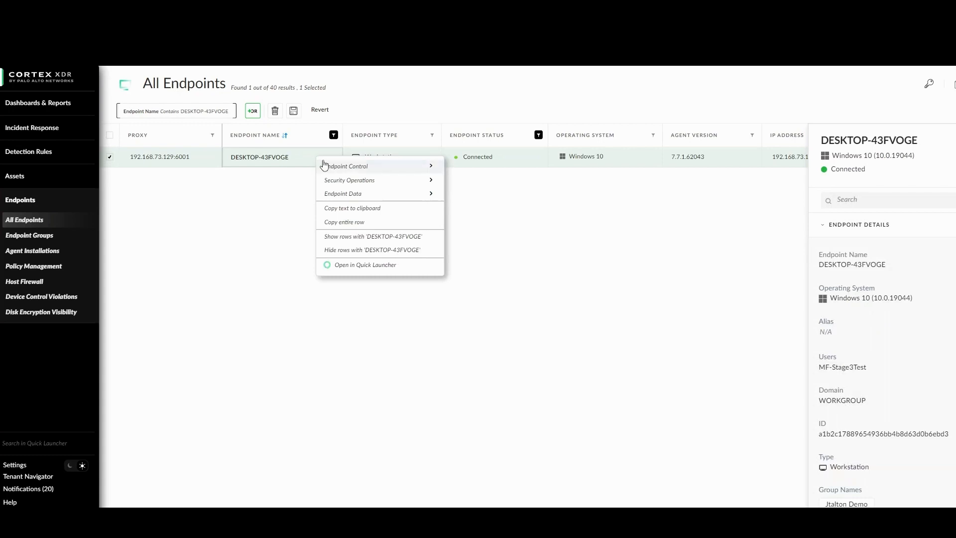
mouse_move(334, 167)
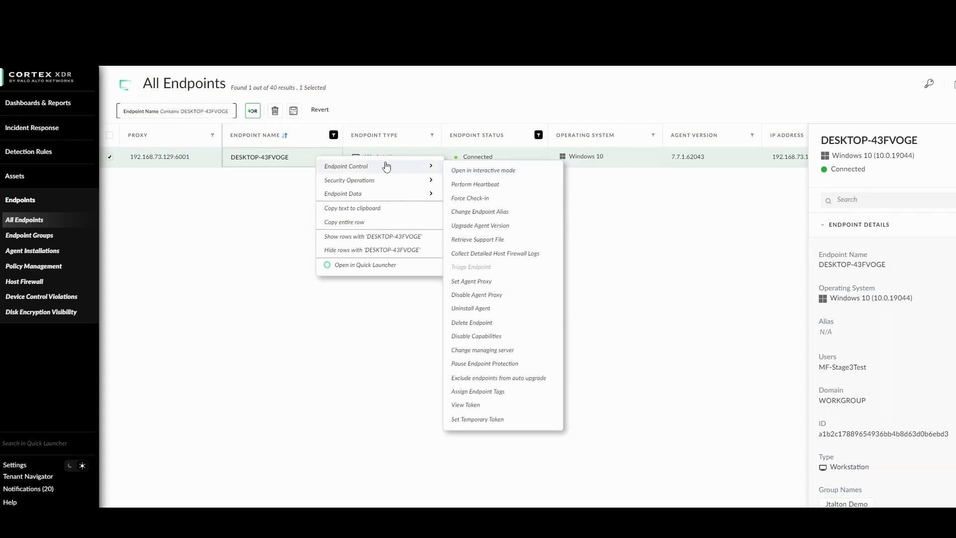
left_click(482, 335)
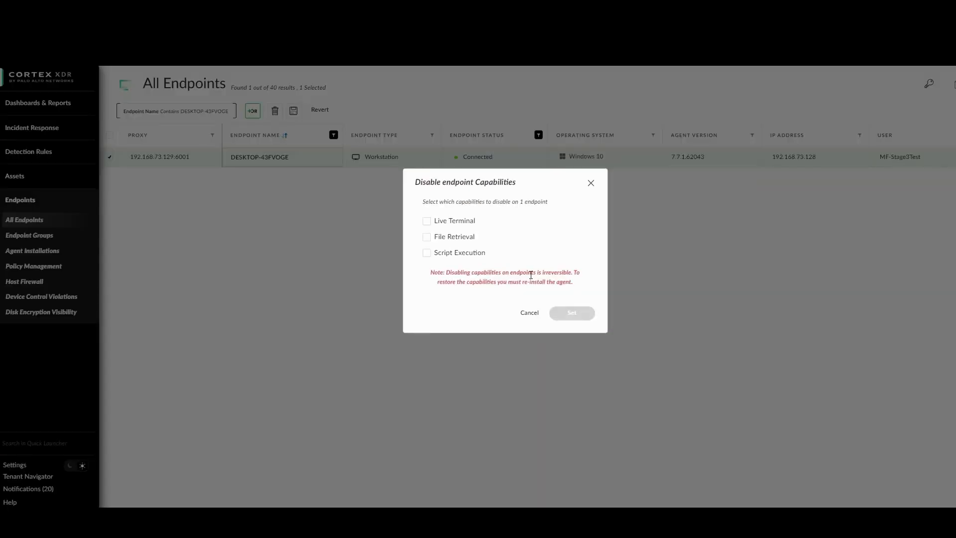